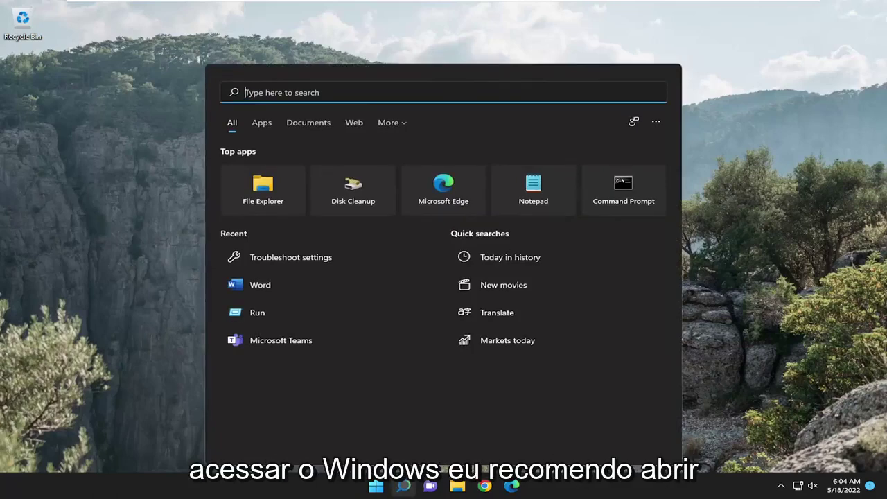
# Open the Microsoft Store, check its account sign-in options, and close it
pyautogui.write('store')
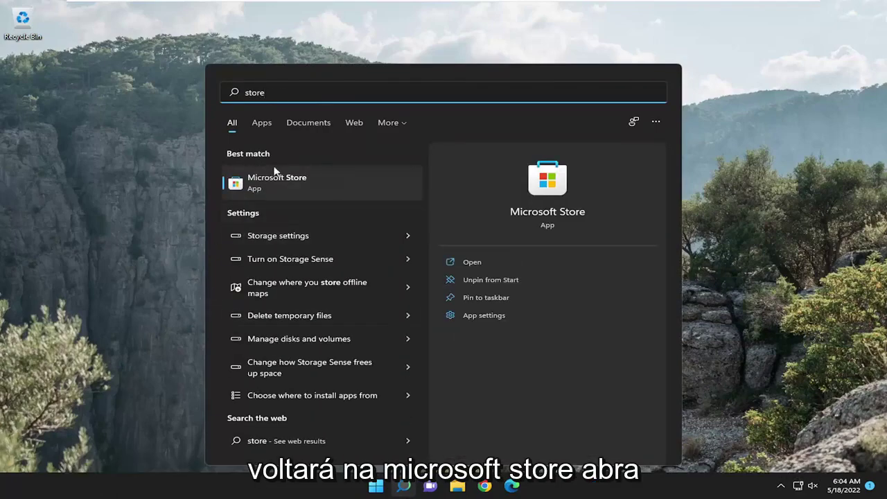
pyautogui.click(277, 179)
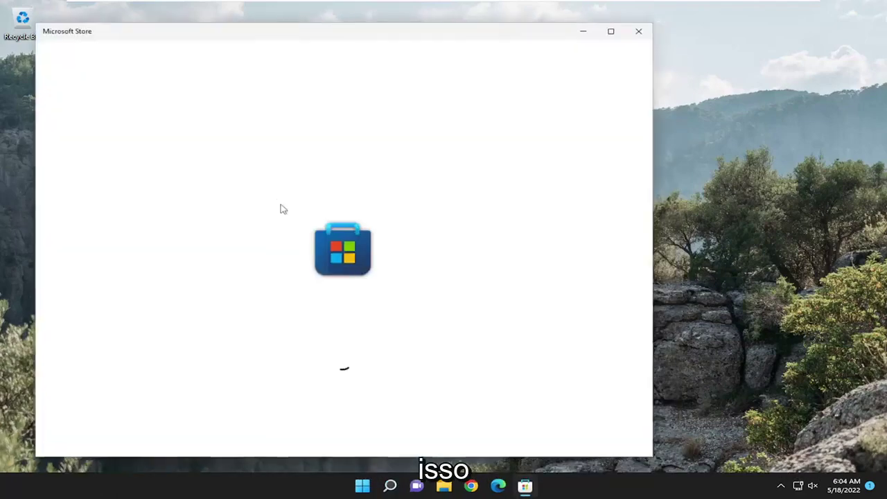
pyautogui.moveTo(464, 32); pyautogui.dragTo(579, 20)
pyautogui.click(655, 26)
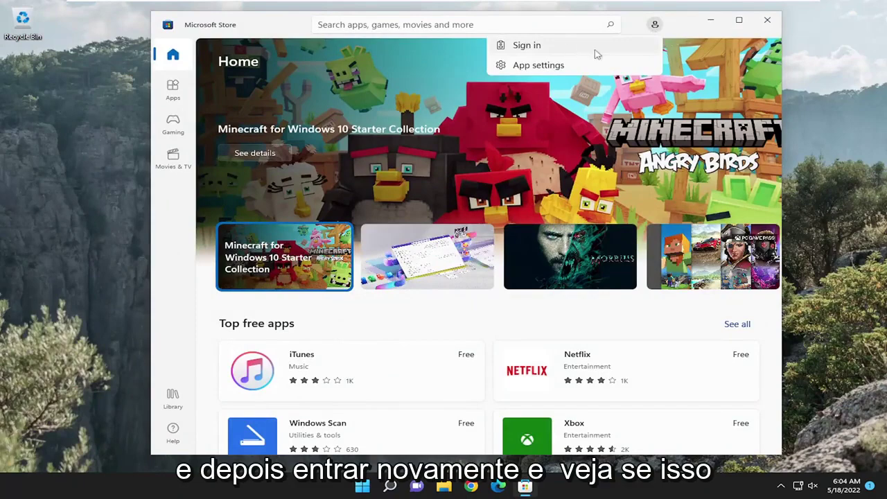
pyautogui.click(767, 26)
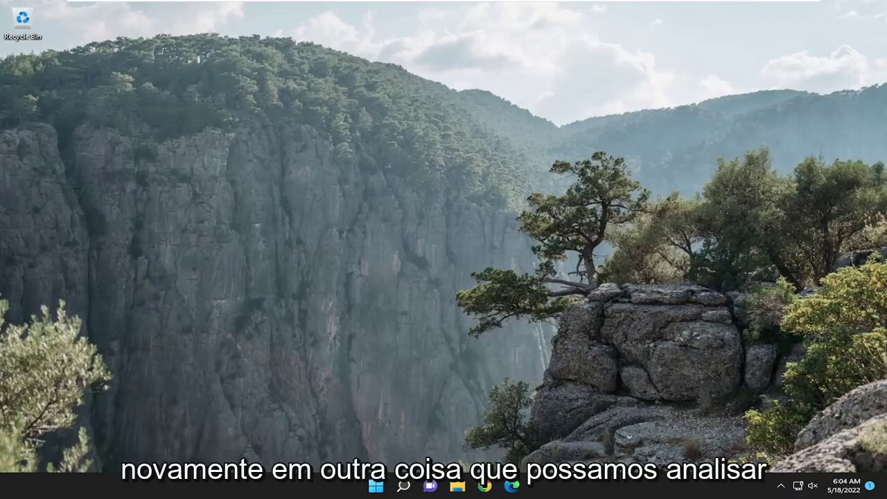
# Run the wsreset command to clear the Microsoft Store cache and close the Store window that reopens
pyautogui.click(402, 486)
pyautogui.write('wsreset')
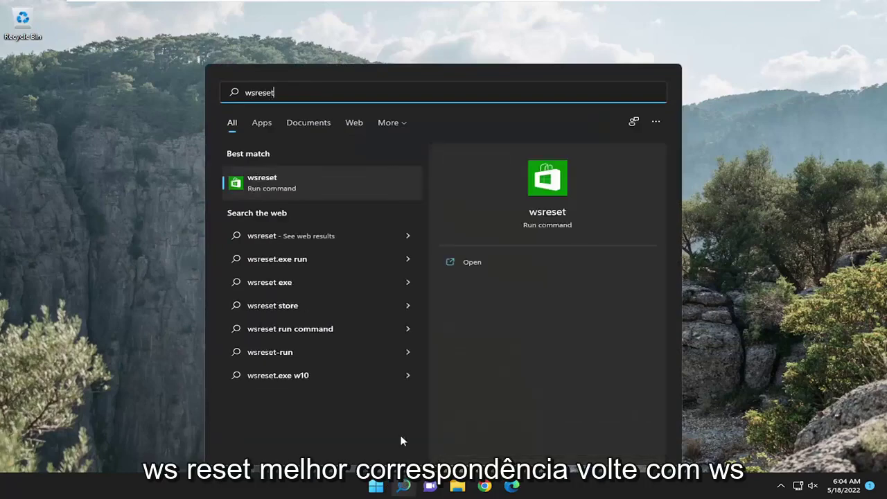
pyautogui.click(300, 188)
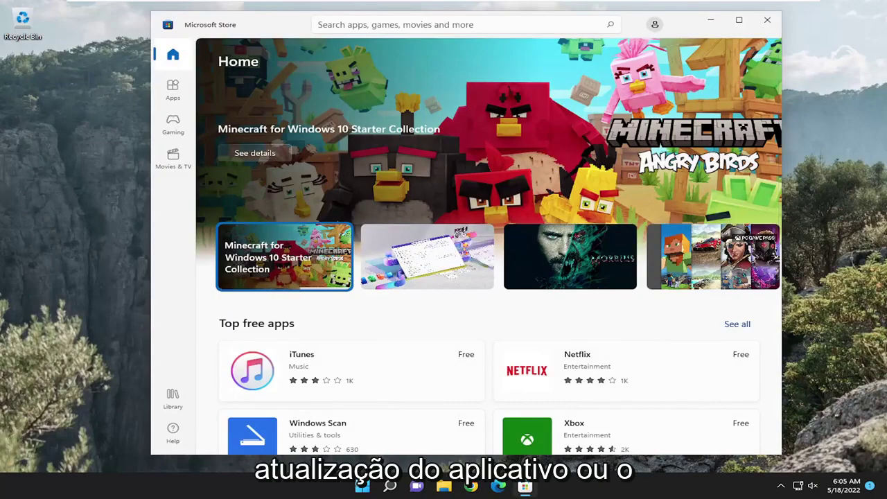
pyautogui.click(778, 24)
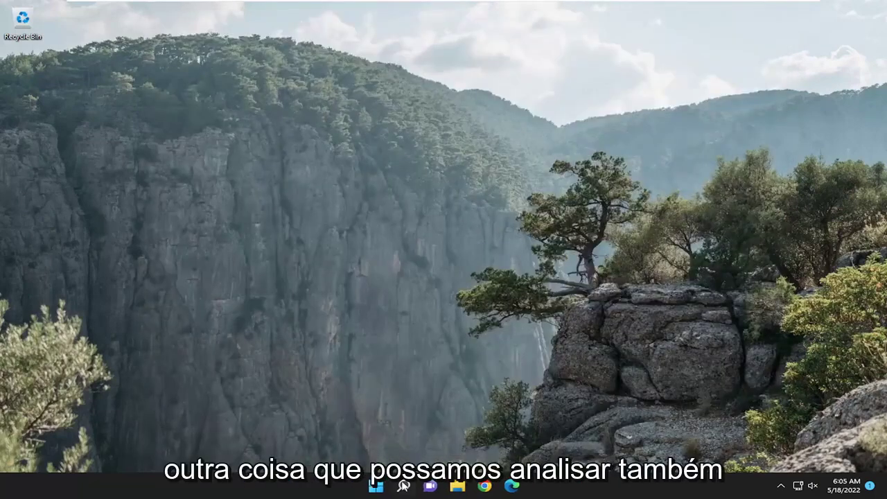
# Find the system's Troubleshoot settings and open the list of other troubleshooters
pyautogui.click(403, 485)
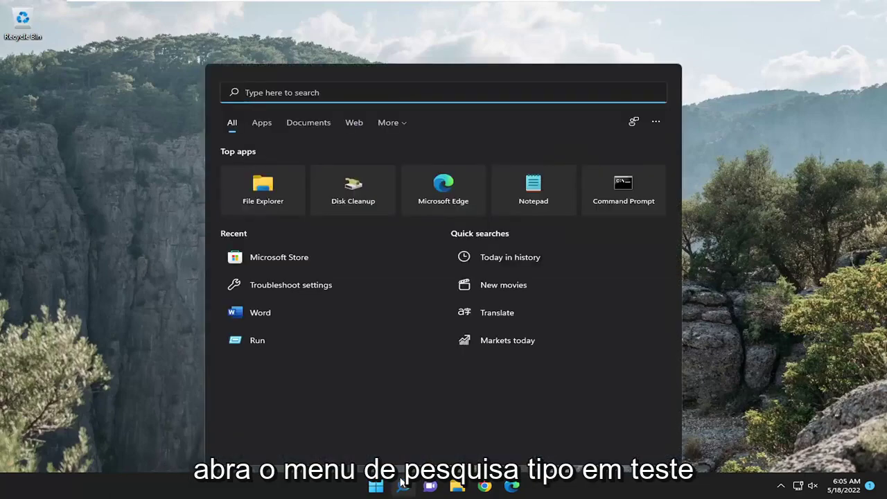
pyautogui.write('trouble')
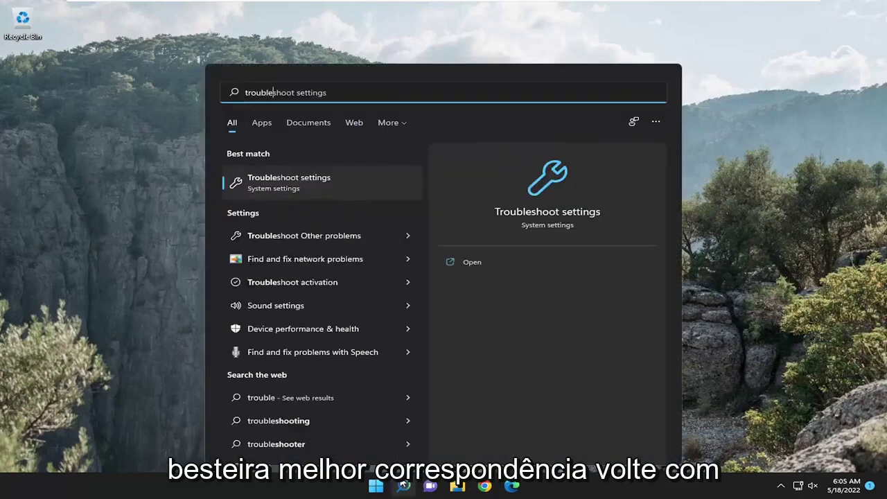
pyautogui.write('shoot')
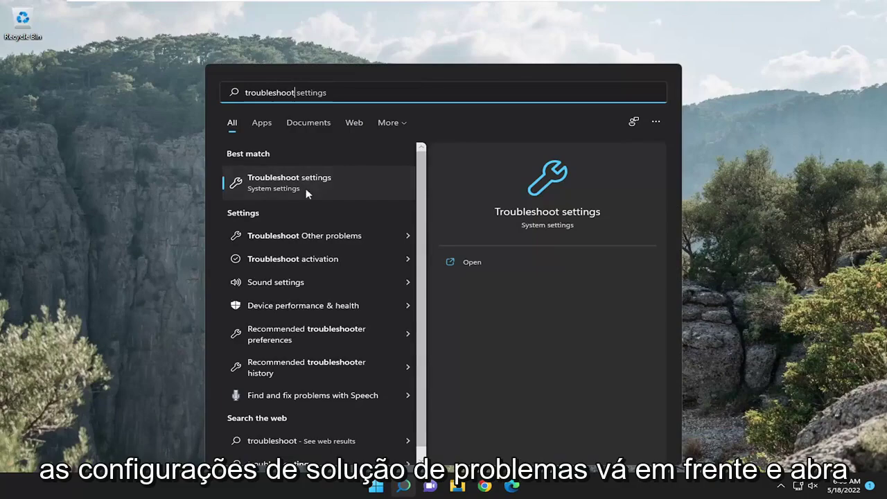
pyautogui.click(308, 186)
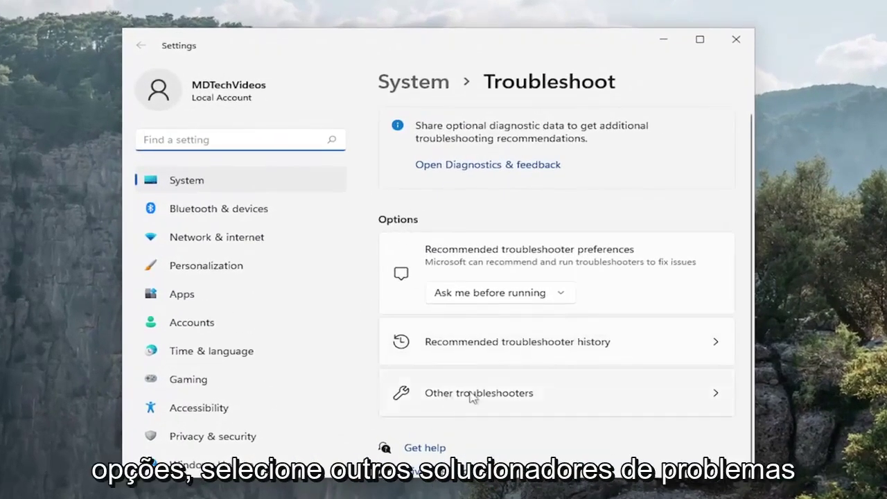
pyautogui.click(472, 394)
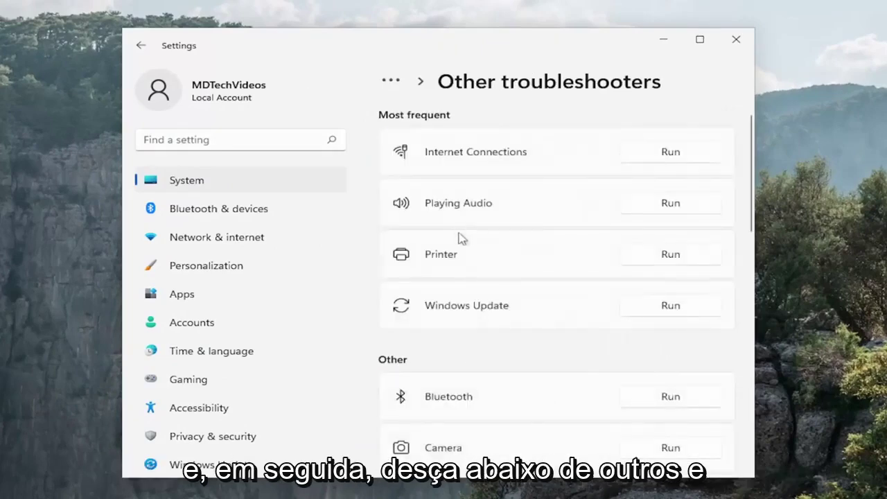
# Run the Windows Store Apps troubleshooter, skip the Microsoft account sign-in, and close it when finished
pyautogui.scroll(-5, 449, 274)
pyautogui.scroll(-5, 449, 274)
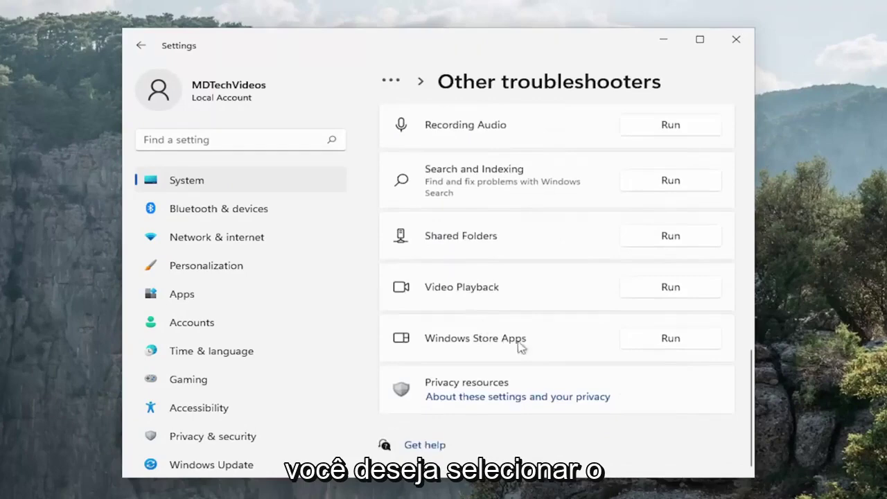
pyautogui.click(671, 339)
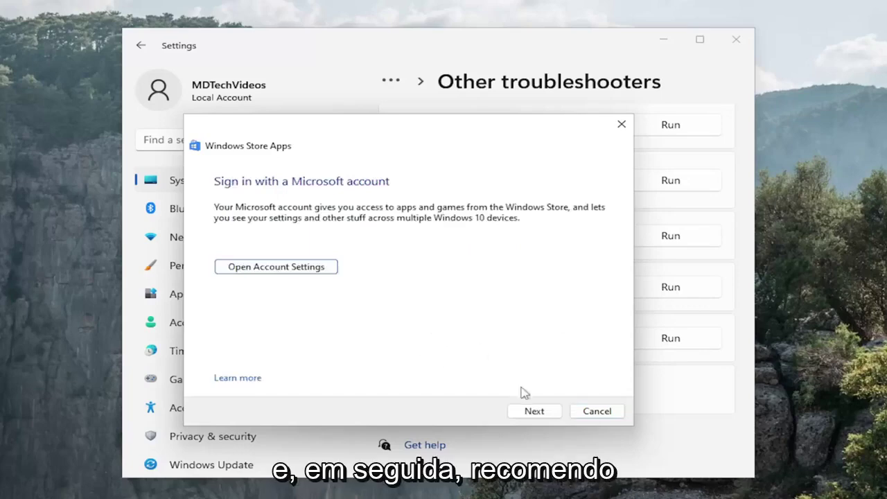
pyautogui.click(531, 414)
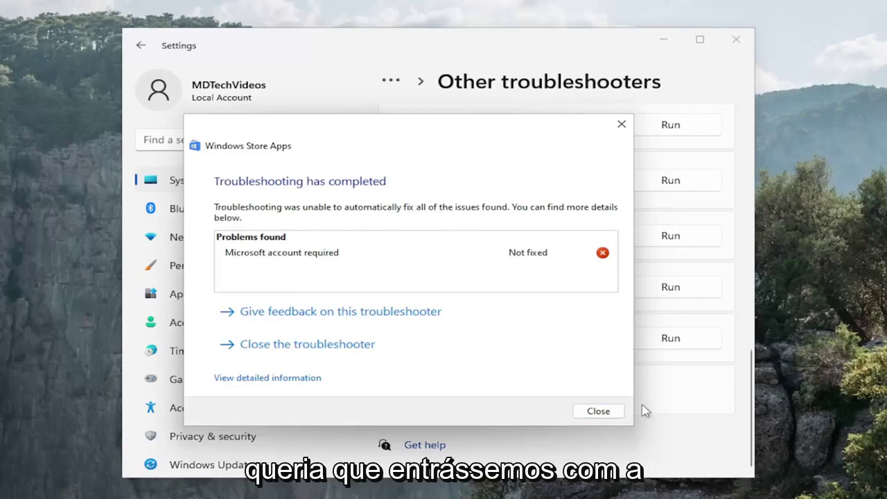
pyautogui.click(600, 413)
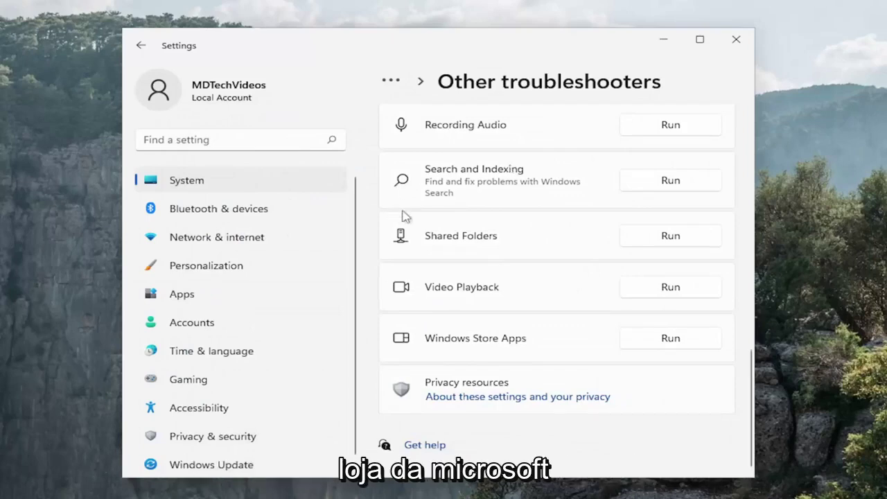
# Search the installed apps for "store" and open the advanced options of Microsoft Store
pyautogui.click(185, 295)
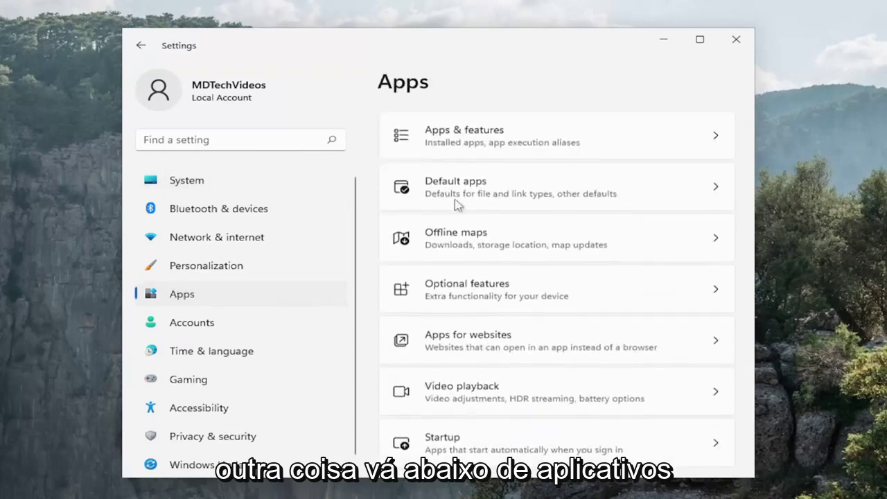
pyautogui.click(483, 144)
pyautogui.click(416, 313)
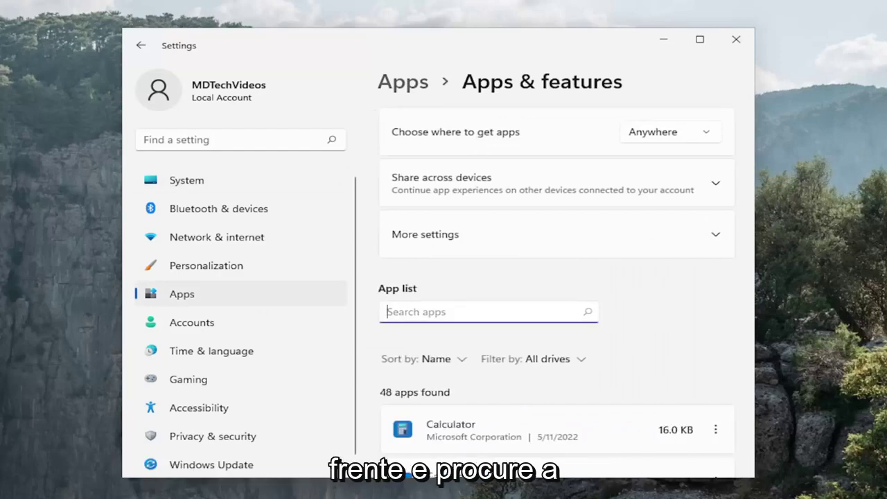
pyautogui.write('store')
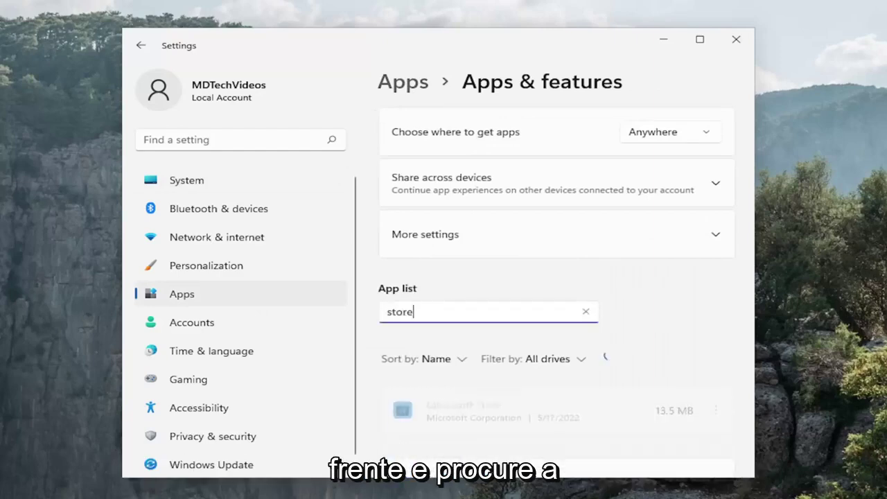
pyautogui.scroll(-2, 557, 277)
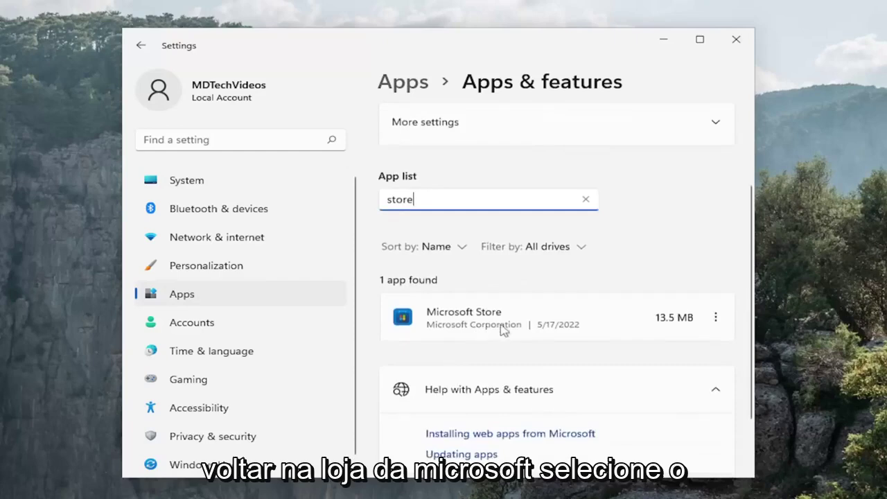
pyautogui.click(718, 319)
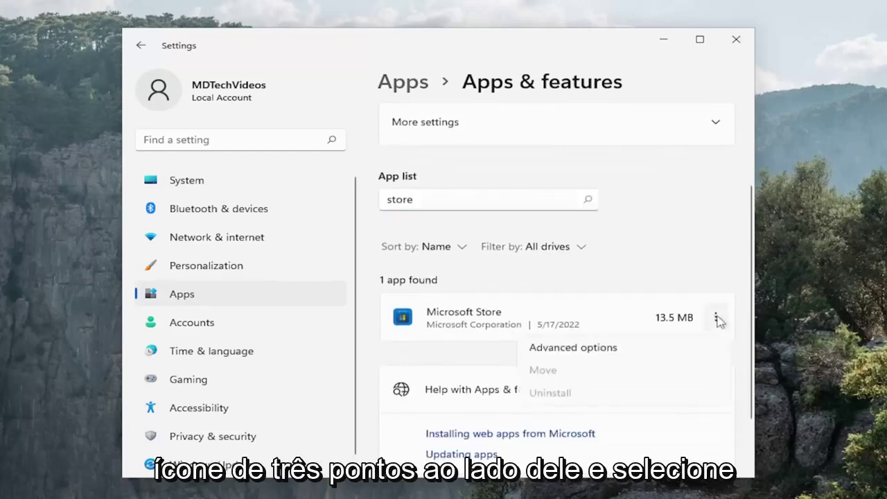
pyautogui.click(560, 348)
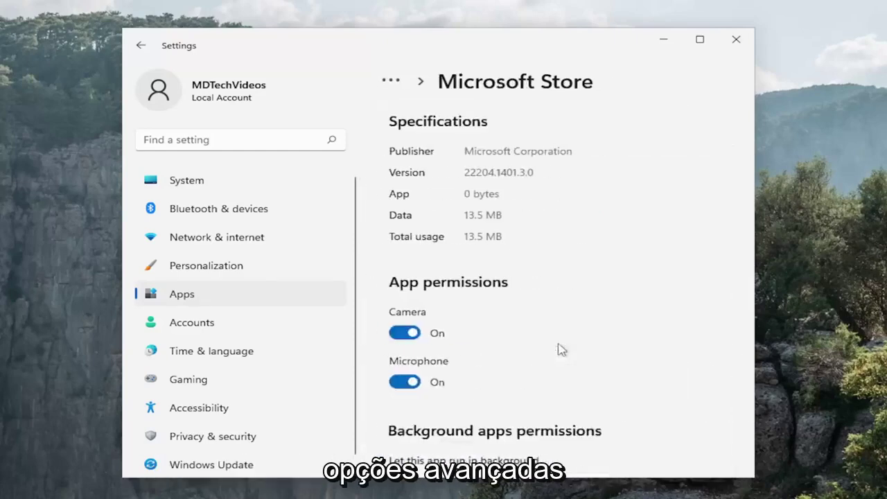
# Repair and reset the Microsoft Store app, confirm deleting its data, and close Settings
pyautogui.scroll(-5, 543, 328)
pyautogui.scroll(-4, 524, 300)
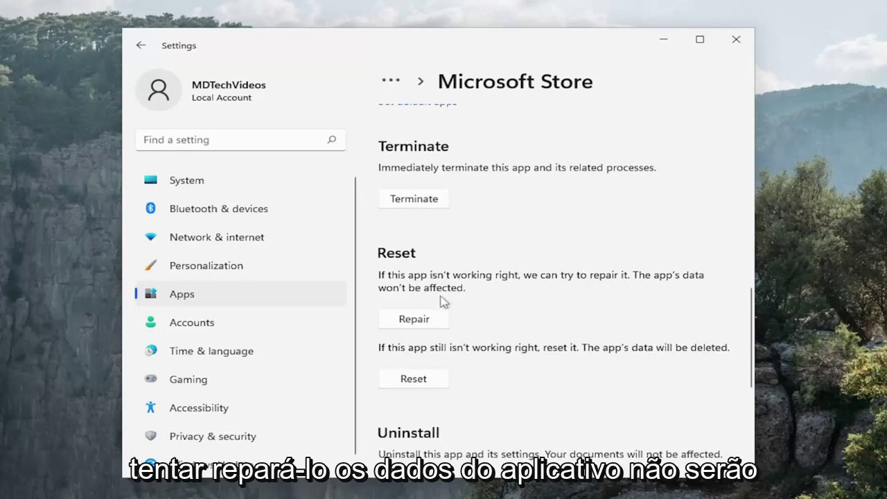
pyautogui.click(419, 318)
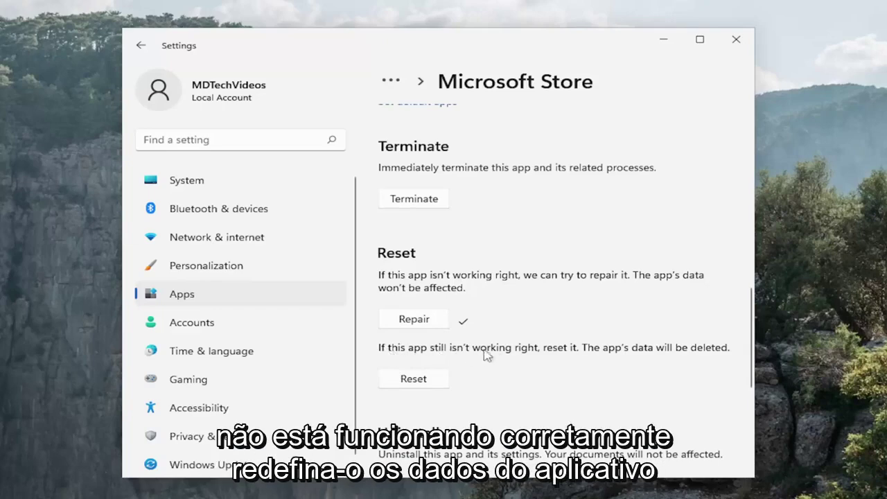
pyautogui.click(420, 379)
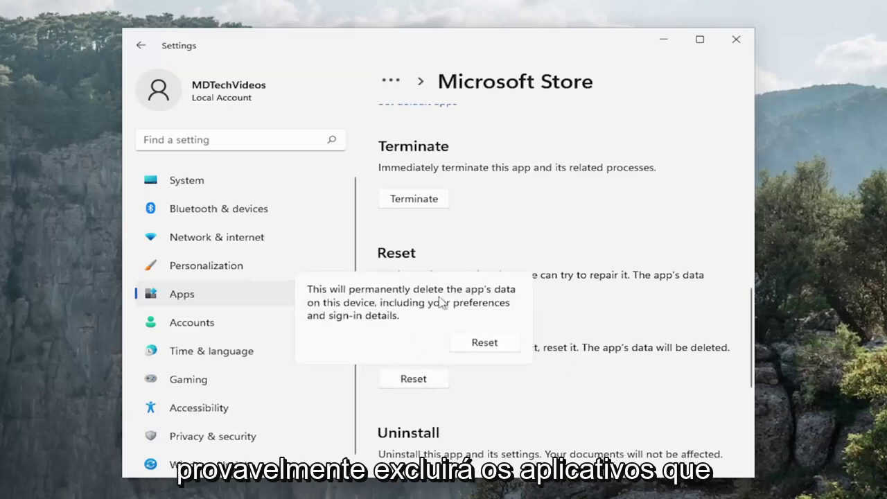
pyautogui.click(477, 342)
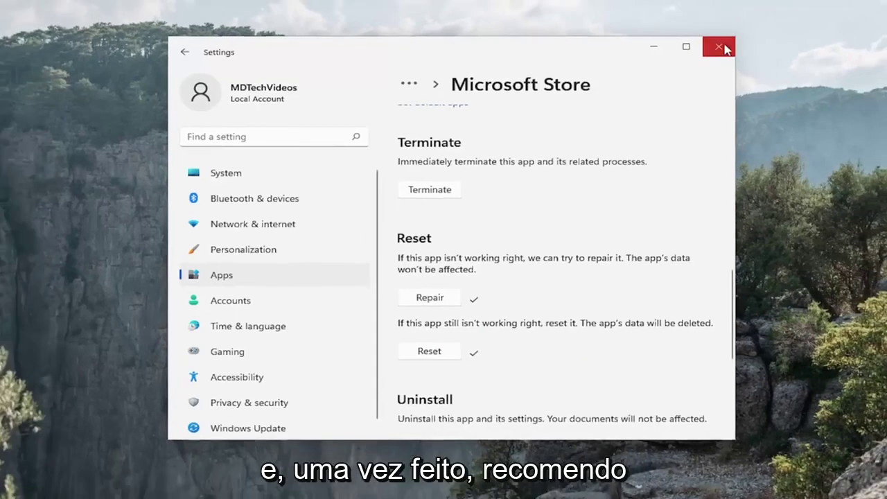
pyautogui.click(724, 46)
# Restart the computer after the Microsoft Store reset
pyautogui.rightClick(375, 486)
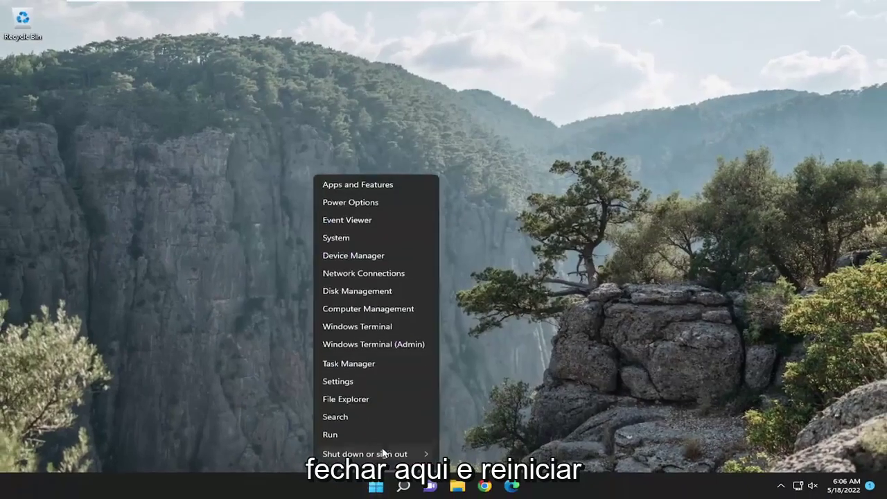
pyautogui.moveTo(404, 445)
pyautogui.click(460, 461)
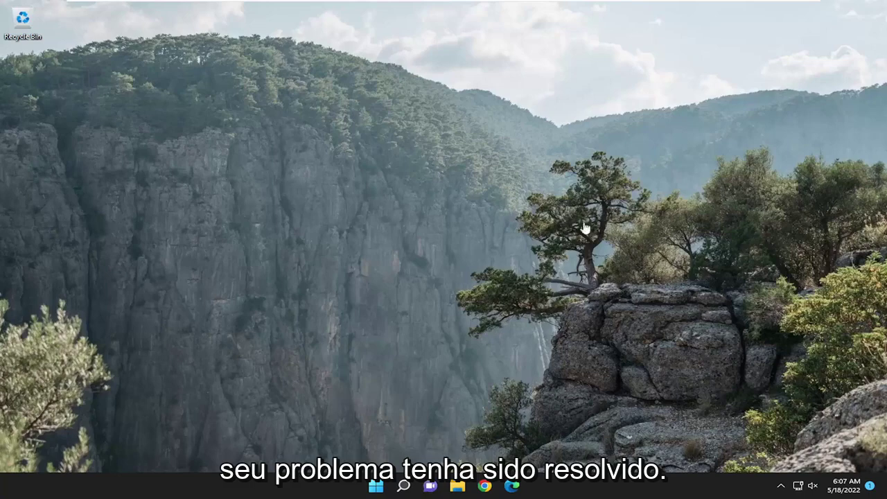
# Search for cmd and open Command Prompt as administrator, allowing it to make changes to the device
pyautogui.click(403, 485)
pyautogui.write('cm')
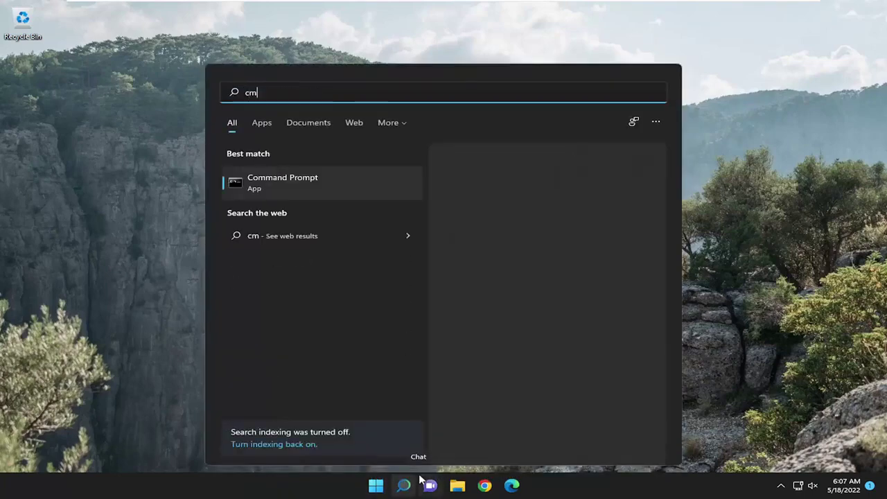
pyautogui.write('d')
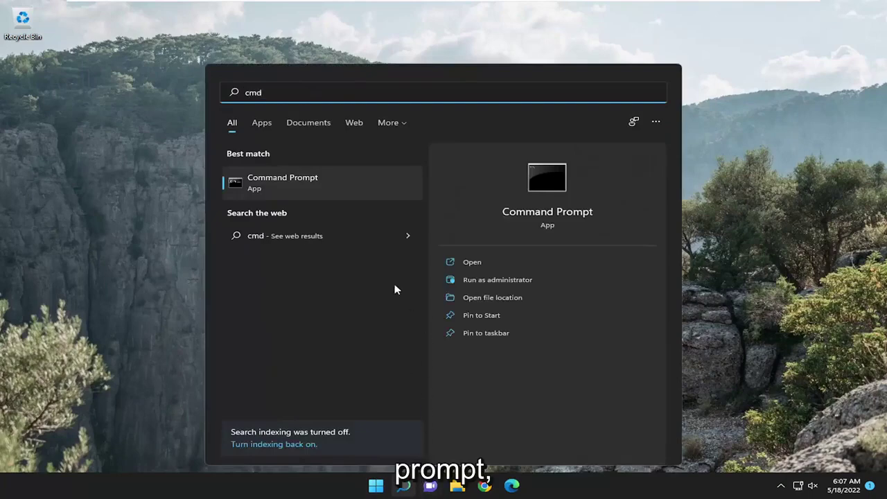
pyautogui.rightClick(298, 182)
pyautogui.click(342, 192)
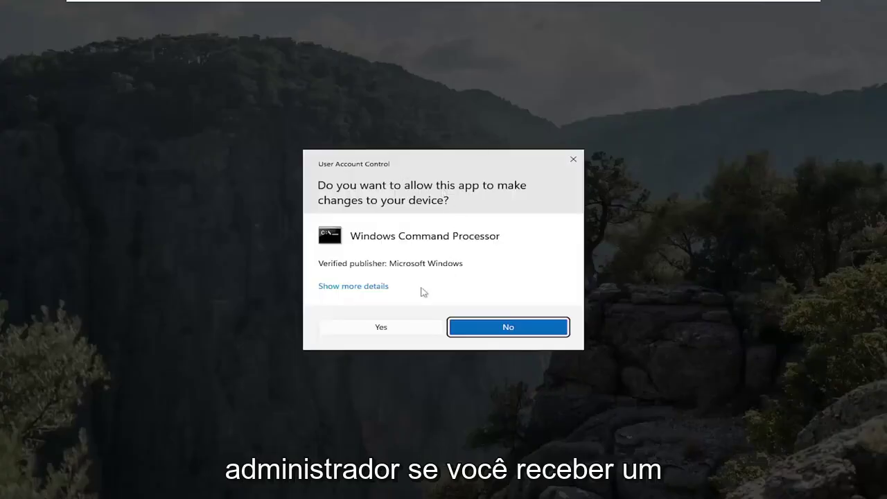
pyautogui.click(393, 328)
# Run the system file scan with sfc /scannow and close Command Prompt once it completes
pyautogui.moveTo(333, 31); pyautogui.dragTo(476, 93)
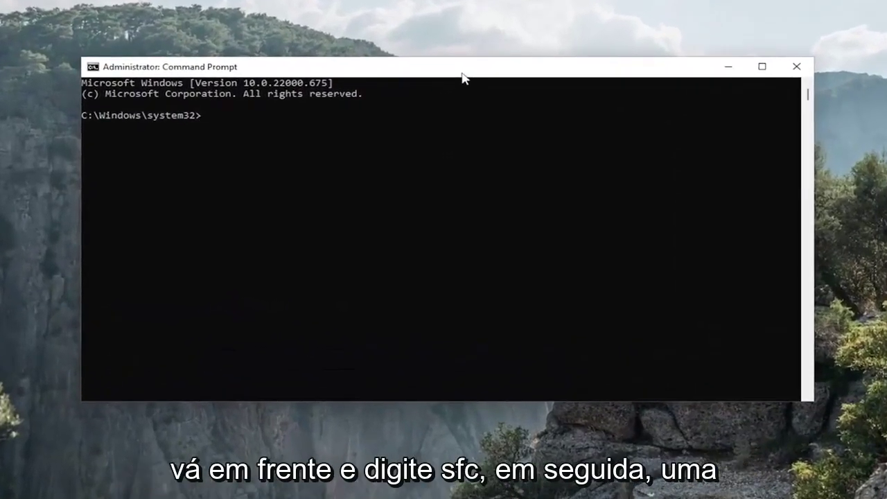
pyautogui.write('sfc /scannow')
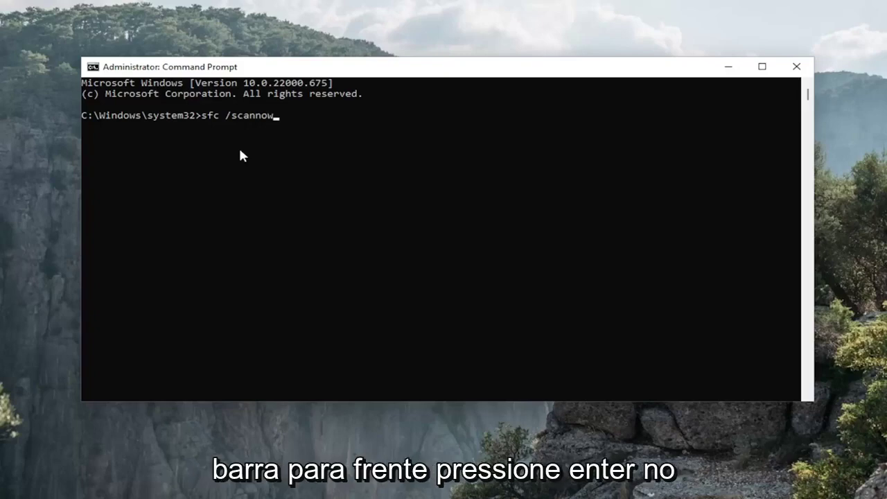
pyautogui.press('Return')
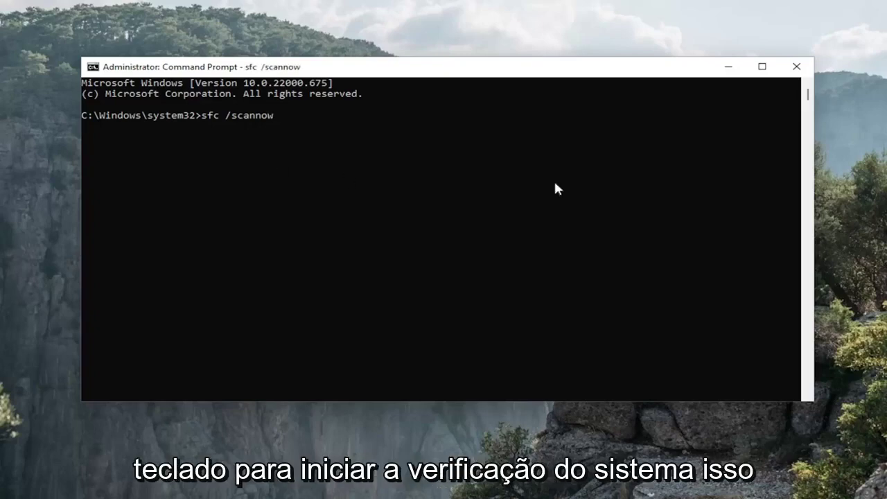
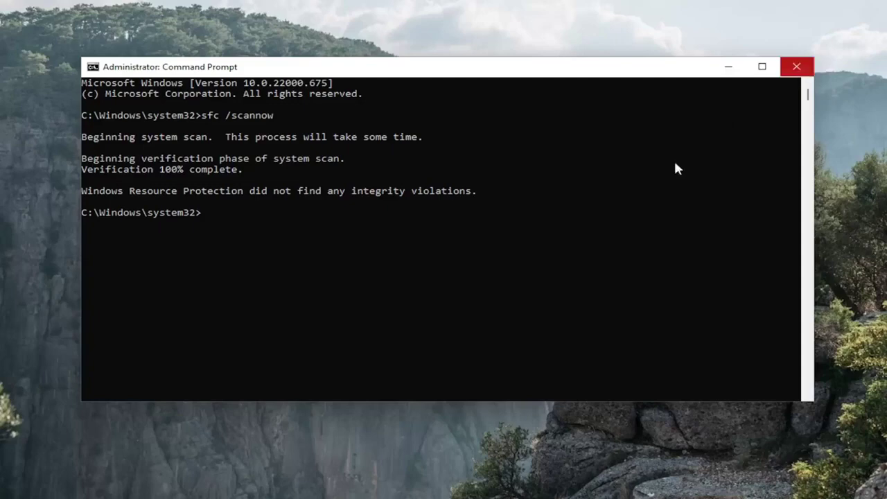
pyautogui.click(784, 78)
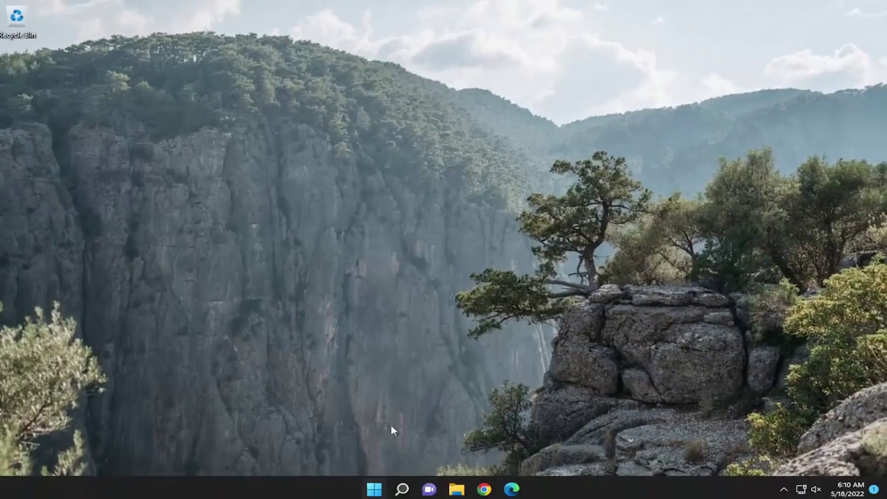
# Restart the computer after the system file scan
pyautogui.rightClick(375, 485)
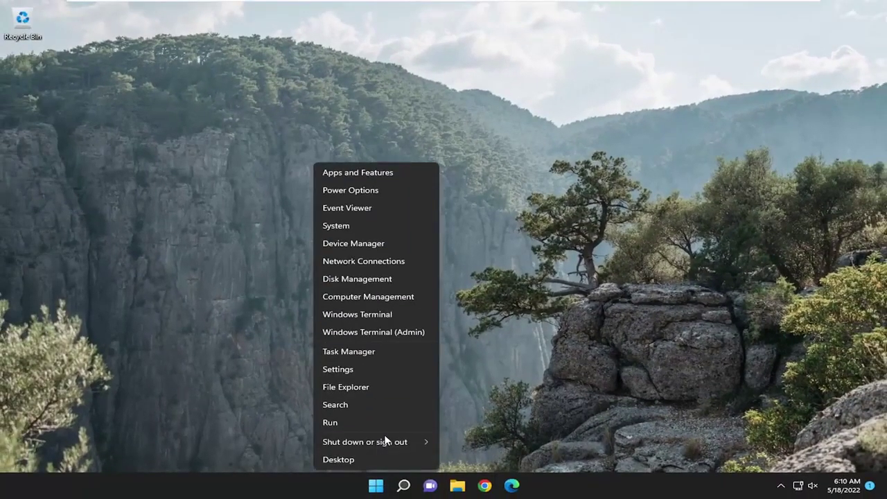
pyautogui.moveTo(416, 442)
pyautogui.click(460, 461)
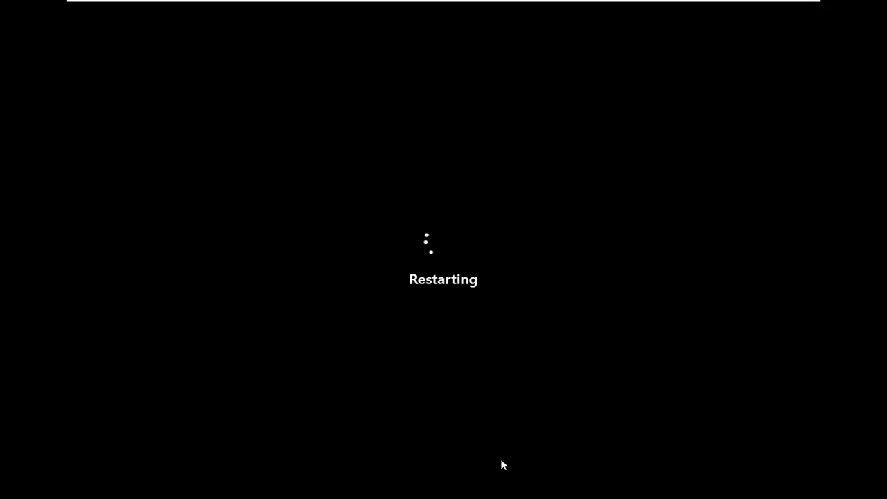